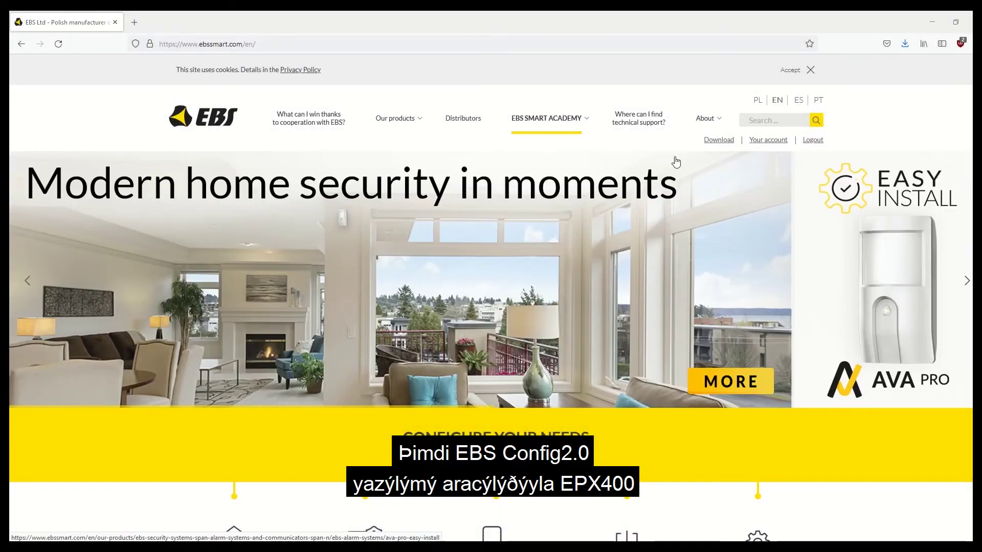
- Download and save the EBS Config 2.0 v1.10.6 installer from the Configurators repository
{"action": "left_click", "coordinate": [709, 143]}
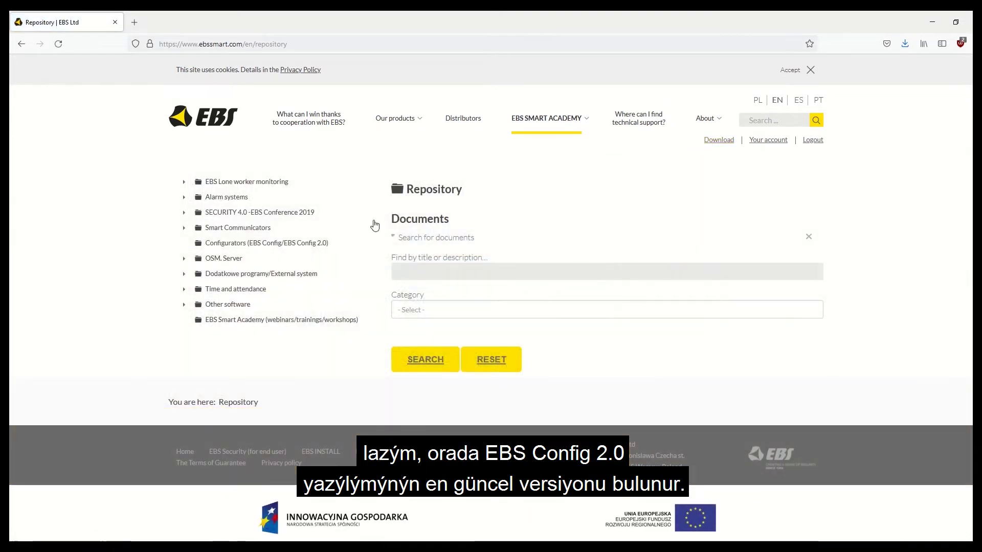
{"action": "left_click", "coordinate": [249, 245]}
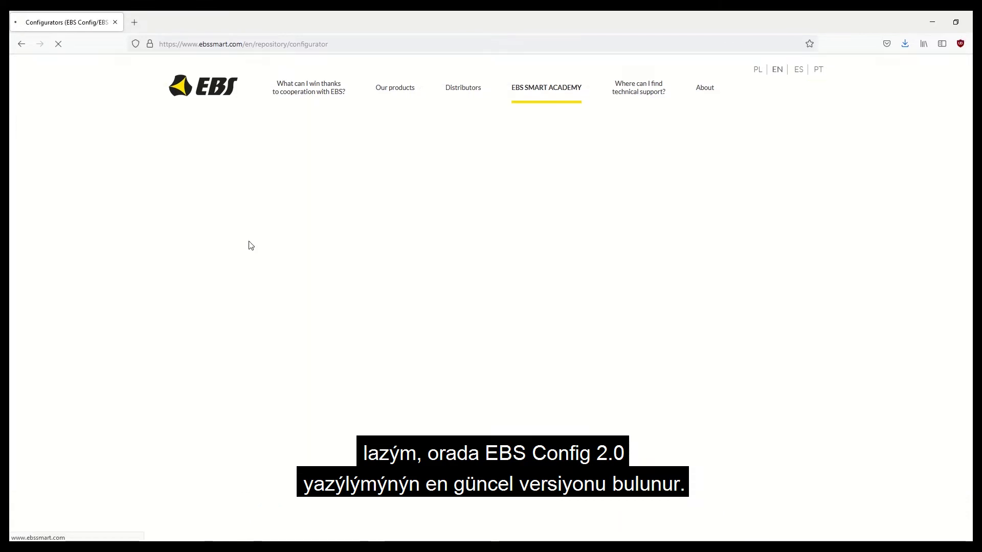
{"action": "left_click", "coordinate": [768, 305]}
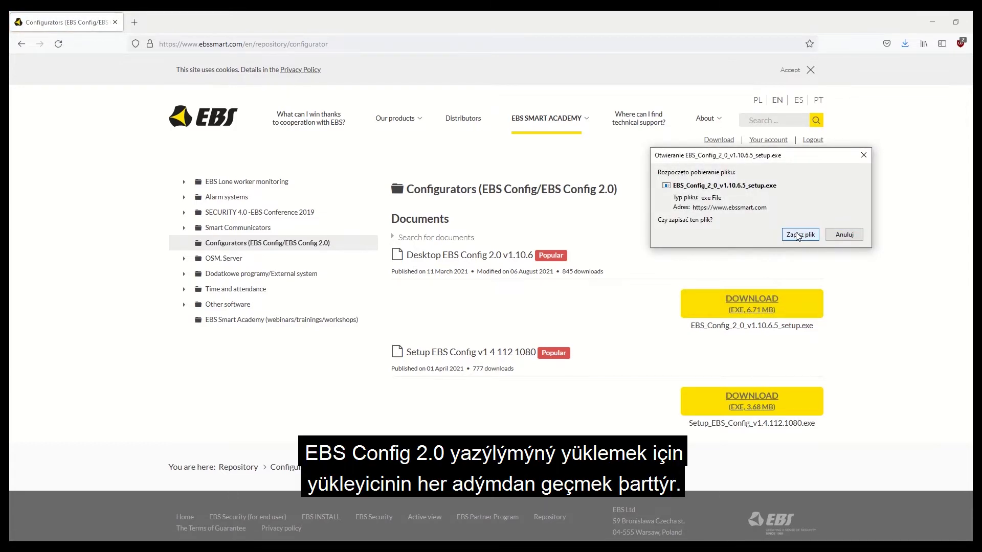
{"action": "left_click", "coordinate": [799, 235]}
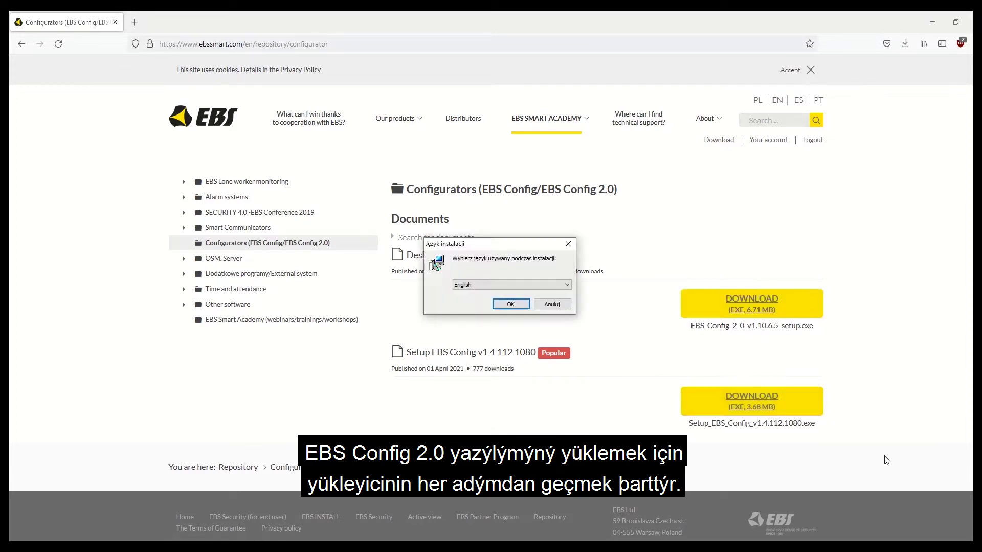
- Run EBS_Config_2_0_v1.10.6.5_setup.exe through the wizard, finishing with EBS Config 2.0 set to launch
{"action": "left_click", "coordinate": [513, 305]}
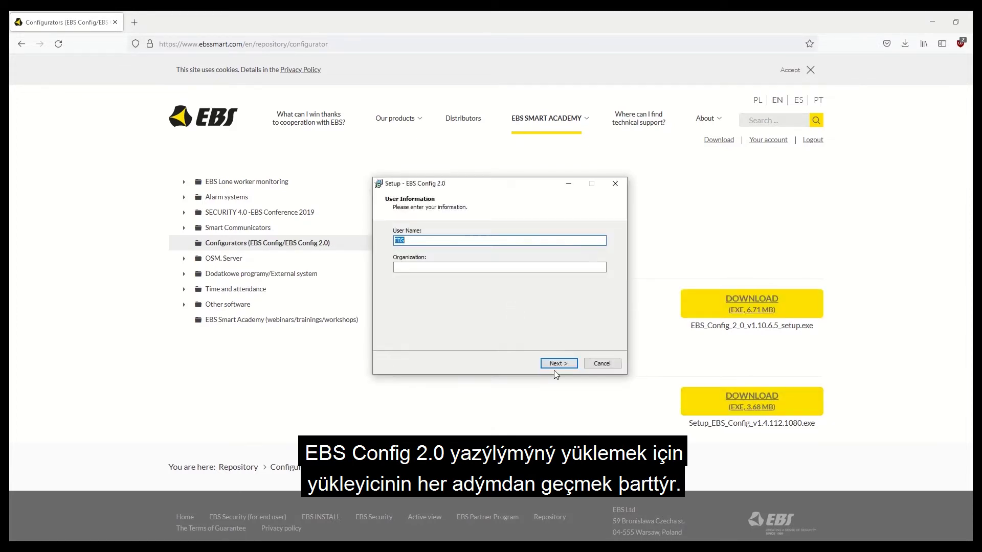
{"action": "left_click", "coordinate": [556, 366]}
{"action": "left_click", "coordinate": [555, 367]}
{"action": "left_click", "coordinate": [555, 367]}
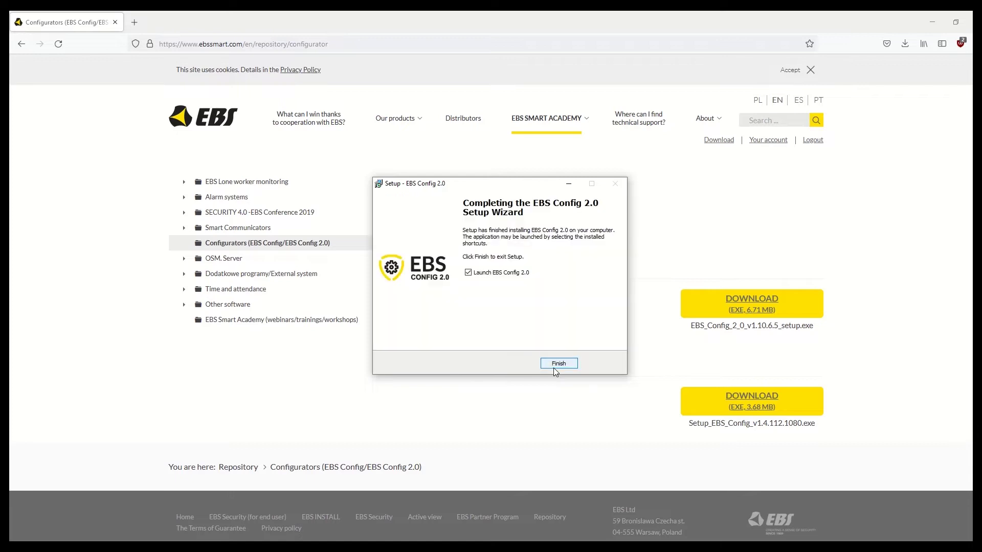
{"action": "left_click", "coordinate": [553, 367]}
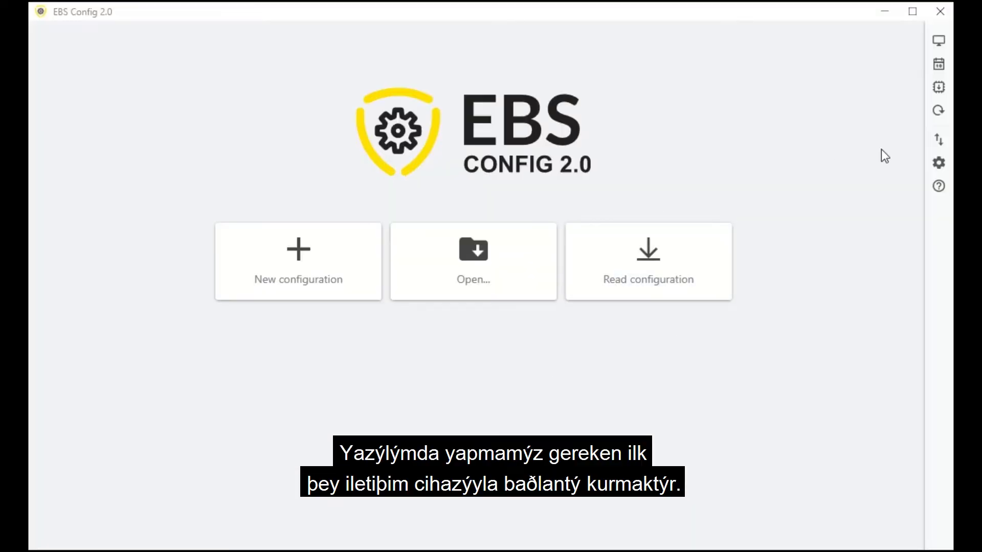
- Create a GD-PROG connection named 'local' on [USB] COM8 and confirm the connection list
{"action": "left_click", "coordinate": [935, 140]}
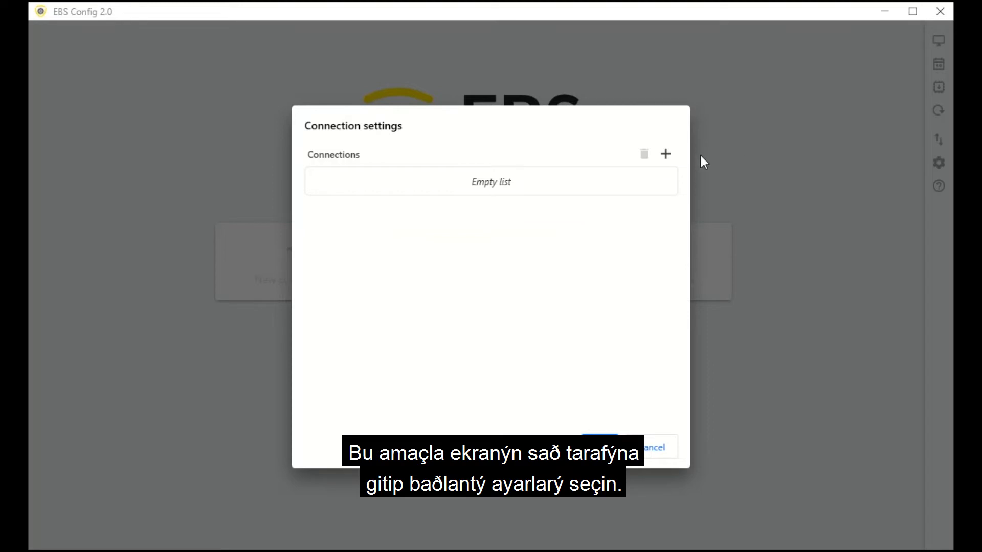
{"action": "left_click", "coordinate": [669, 155]}
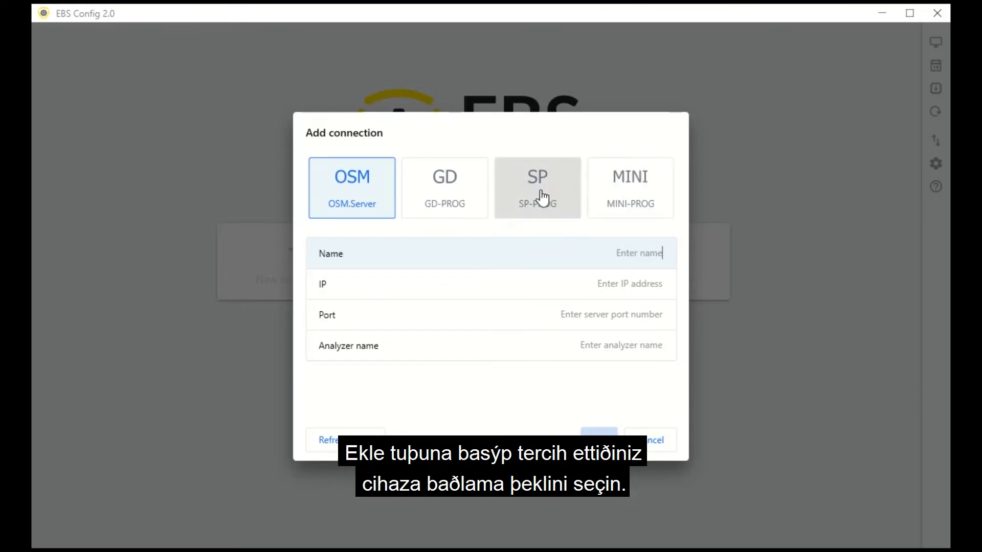
{"action": "left_click", "coordinate": [469, 196]}
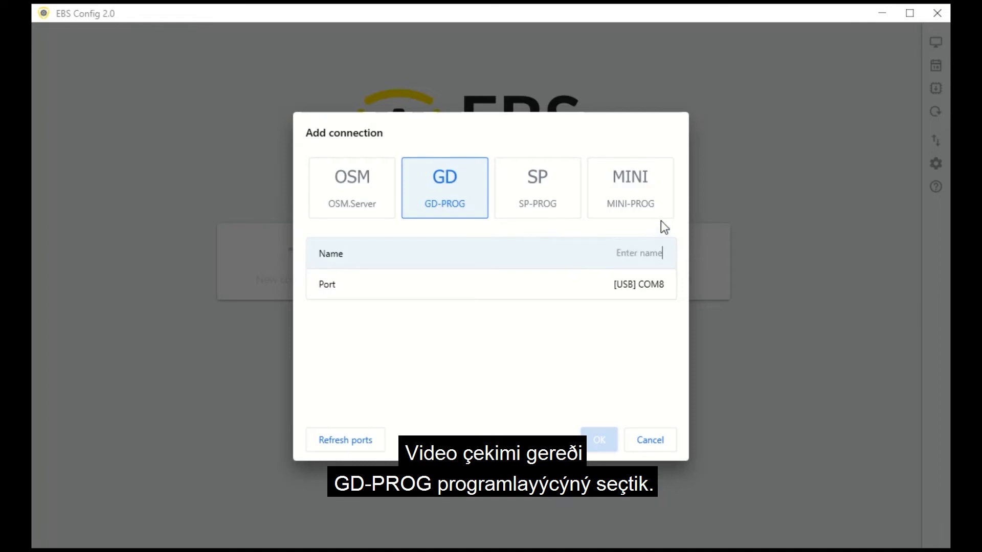
{"action": "type", "text": "local"}
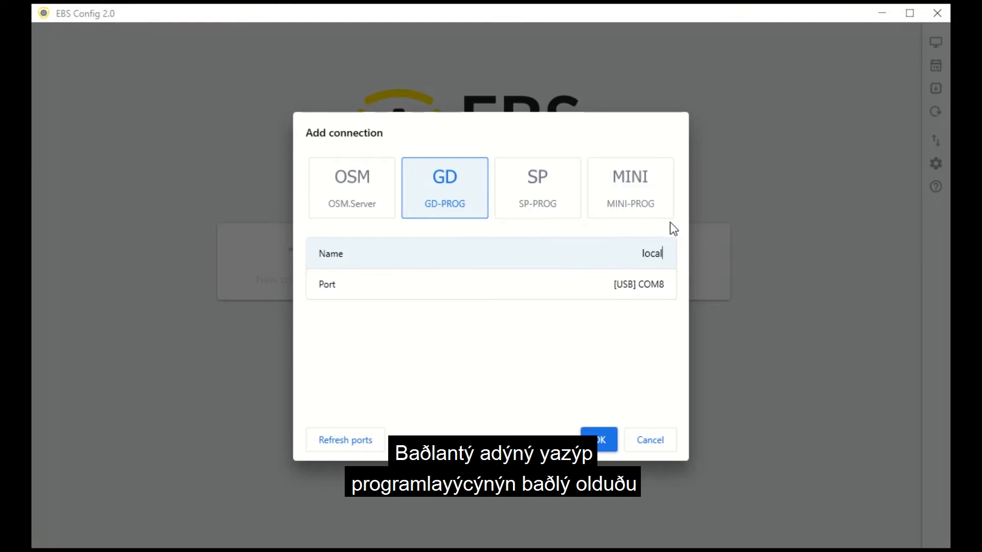
{"action": "left_click", "coordinate": [592, 439]}
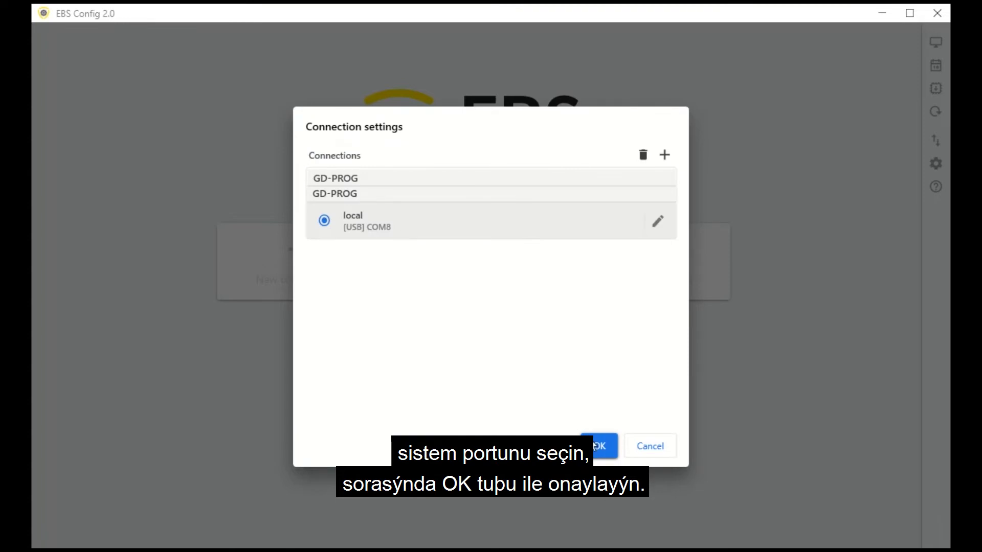
{"action": "left_click", "coordinate": [594, 445]}
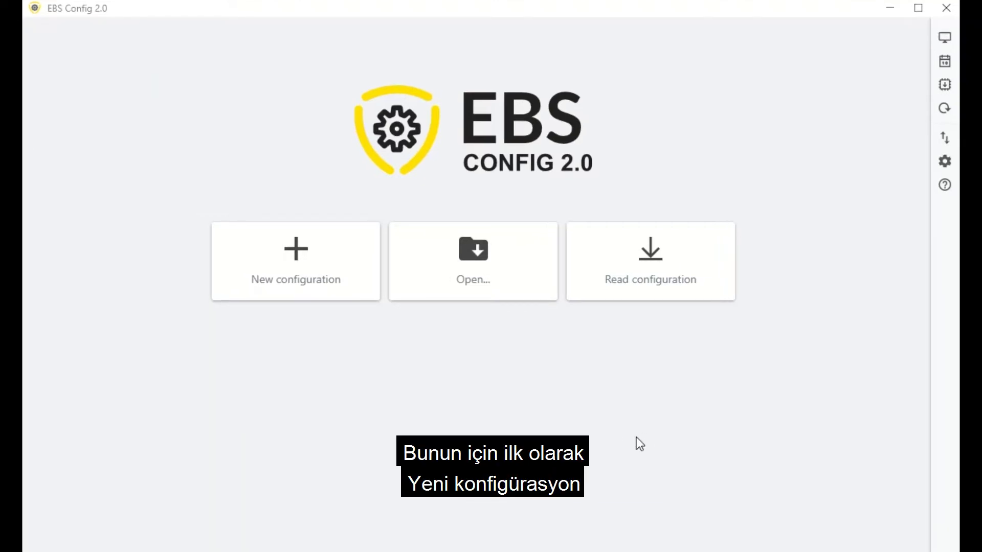
- Start a DUAL POWER T (EPX400) configuration and switch Input IN1's mode from NC to NO
{"action": "left_click", "coordinate": [357, 287]}
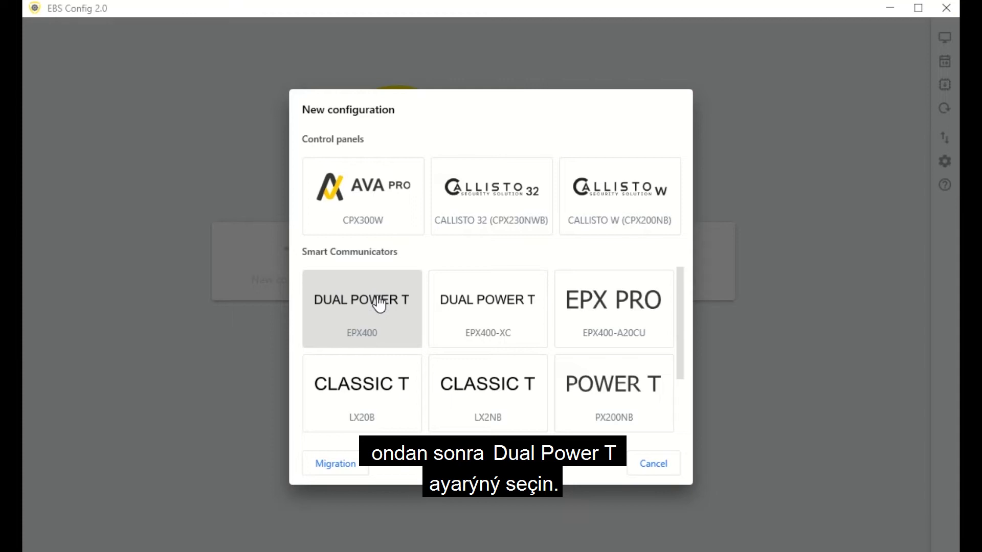
{"action": "left_click", "coordinate": [379, 305]}
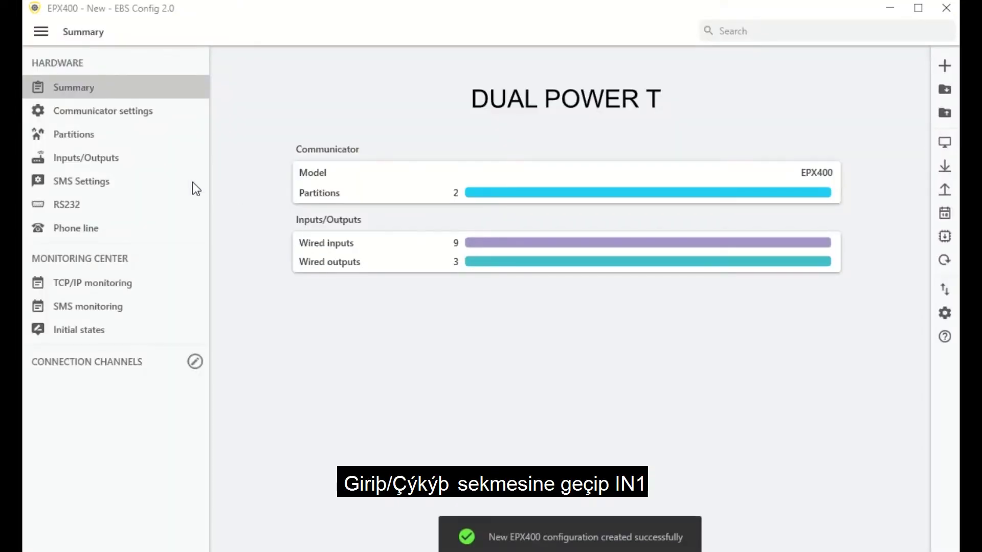
{"action": "left_click", "coordinate": [145, 168]}
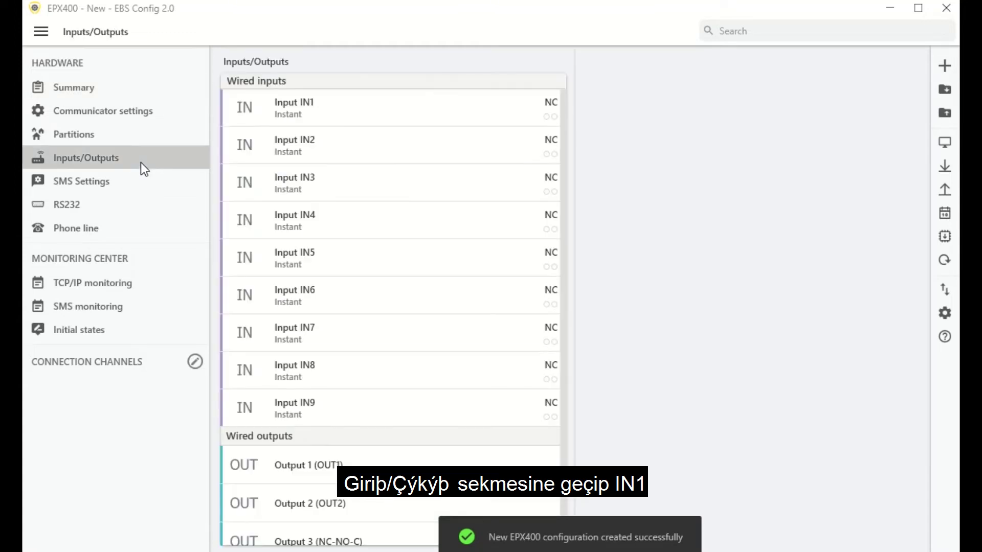
{"action": "left_click", "coordinate": [330, 119]}
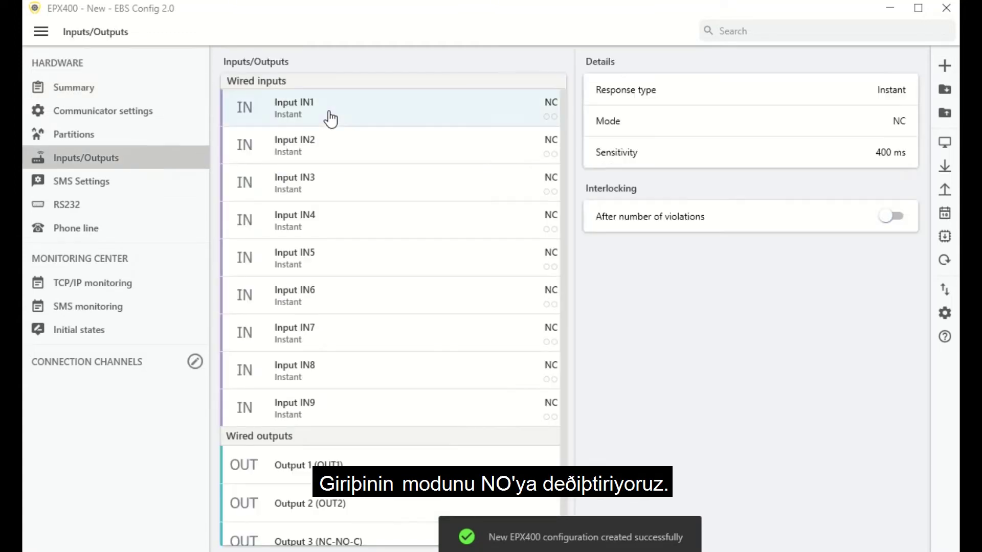
{"action": "left_click", "coordinate": [886, 123]}
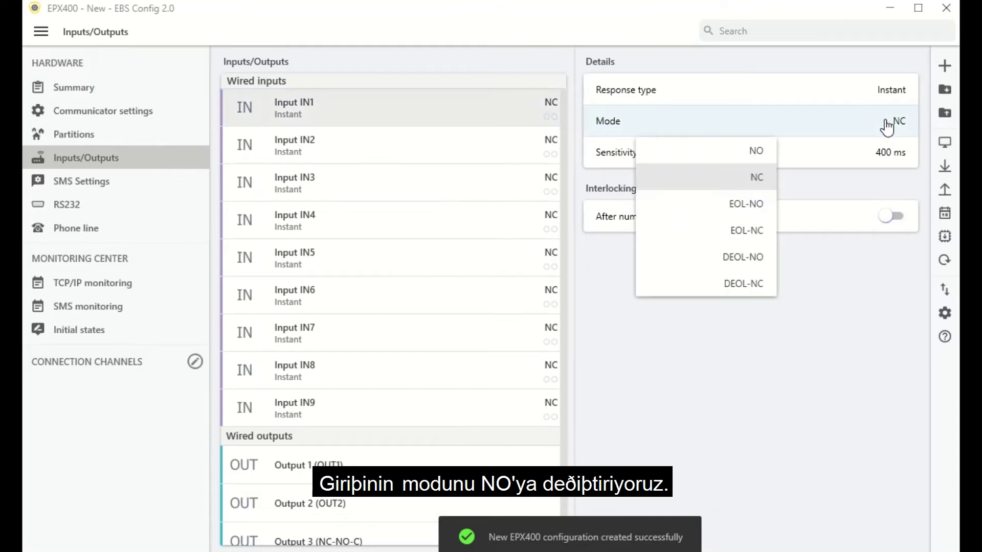
{"action": "left_click", "coordinate": [752, 152]}
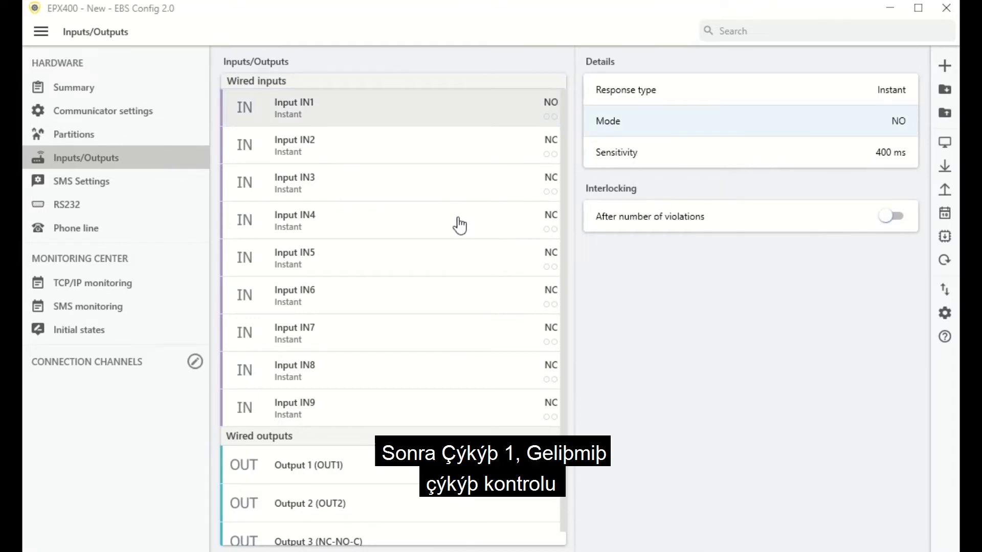
- In Output 1's event control, set the Input IN1 alarm event to 'Turn on output'
{"action": "left_click", "coordinate": [403, 477]}
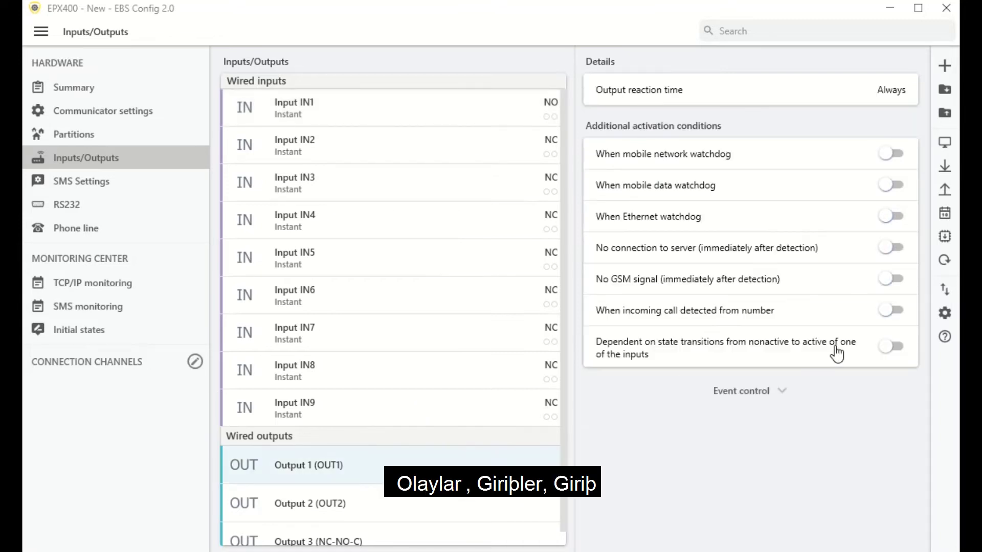
{"action": "left_click", "coordinate": [755, 394]}
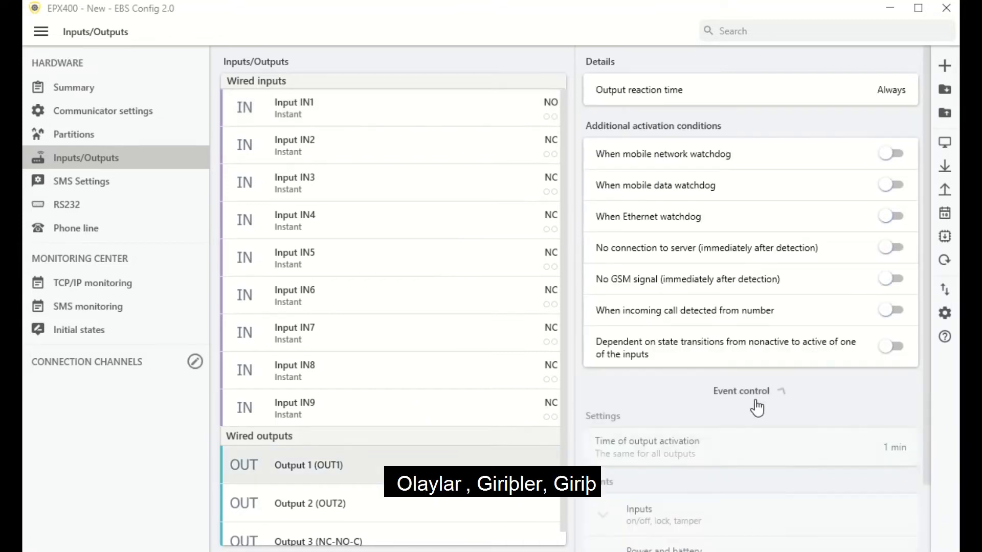
{"action": "scroll", "coordinate": [769, 384], "scroll_direction": "down", "scroll_amount": 5}
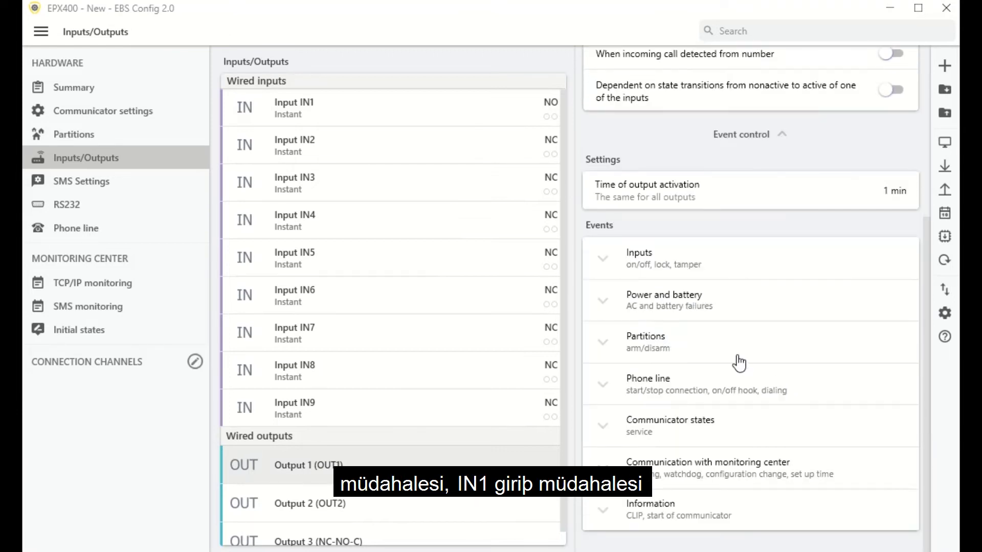
{"action": "left_click", "coordinate": [621, 265]}
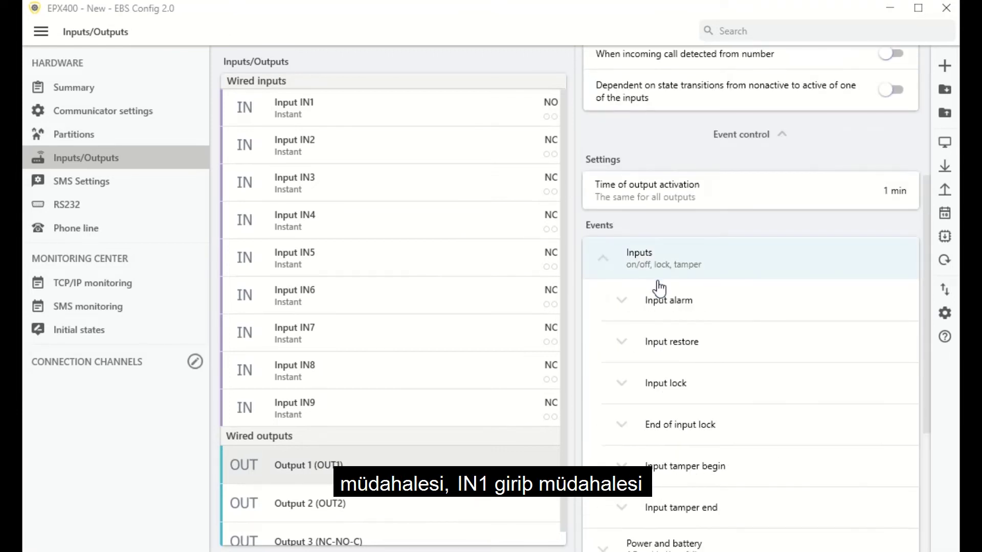
{"action": "left_click", "coordinate": [637, 307]}
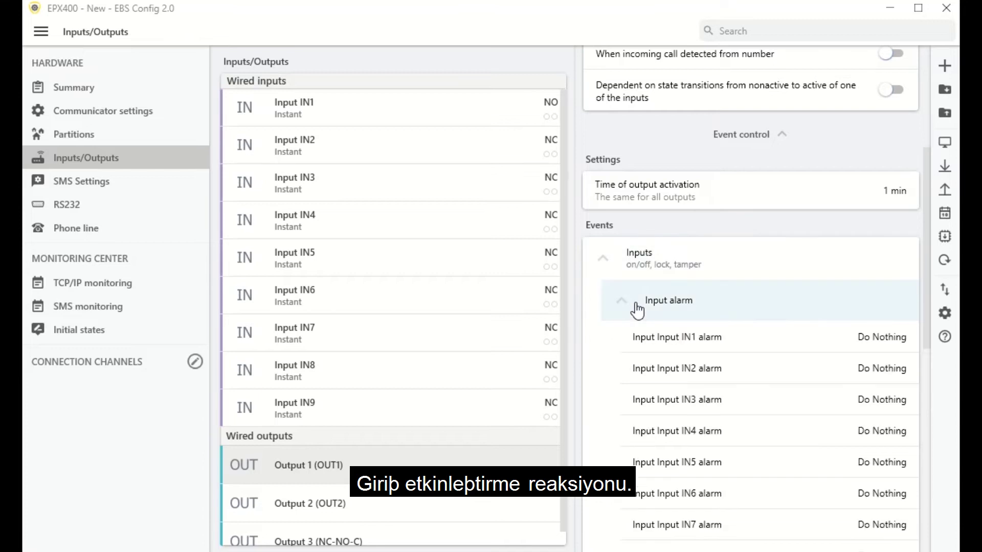
{"action": "left_click", "coordinate": [871, 339]}
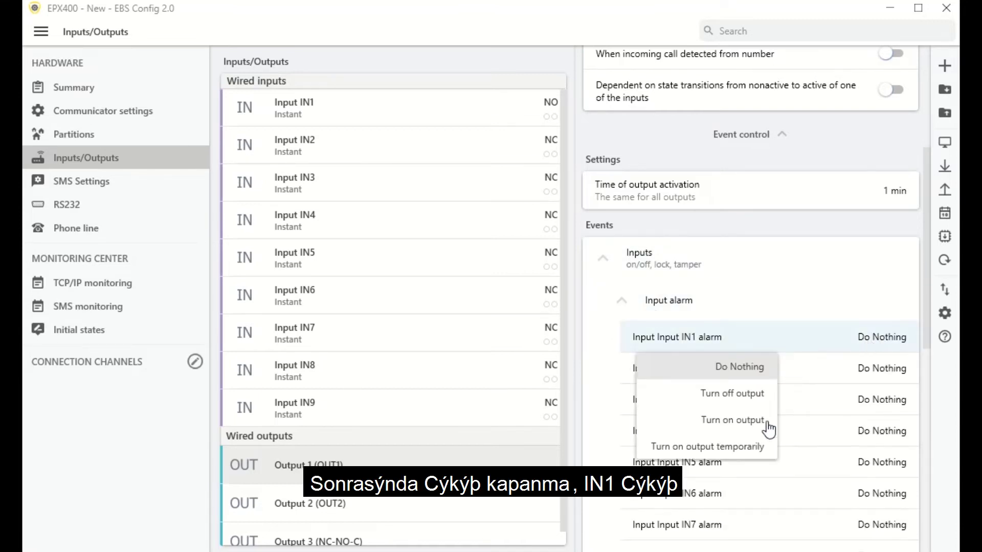
{"action": "left_click", "coordinate": [745, 421]}
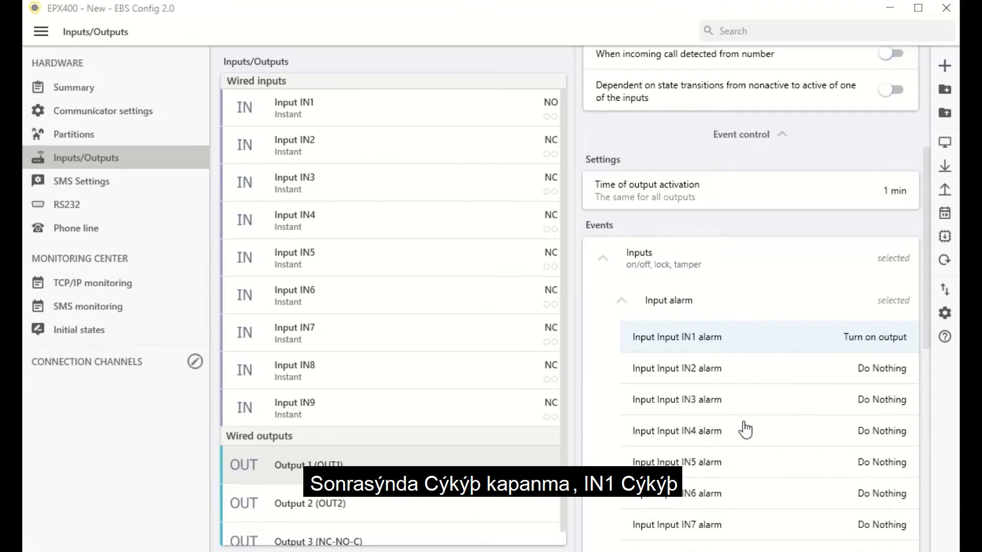
{"action": "left_click", "coordinate": [618, 306]}
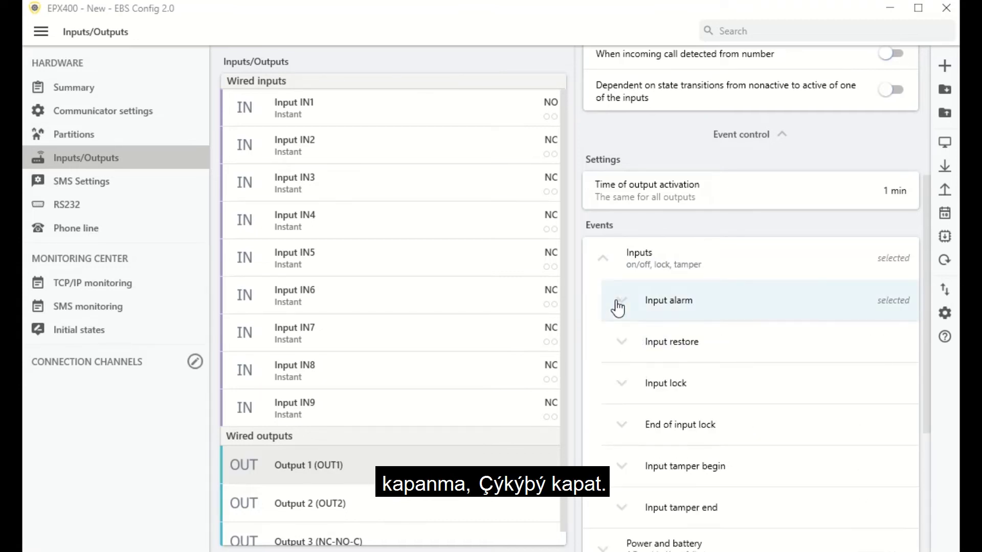
- Set Output 1's Input IN1 restore event to 'Turn off output'
{"action": "left_click", "coordinate": [616, 341]}
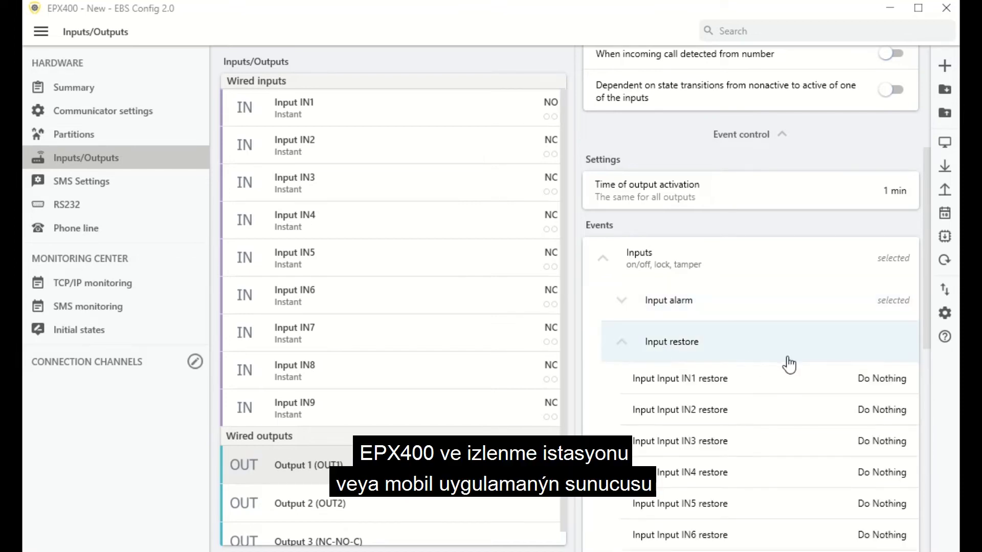
{"action": "left_click", "coordinate": [881, 391]}
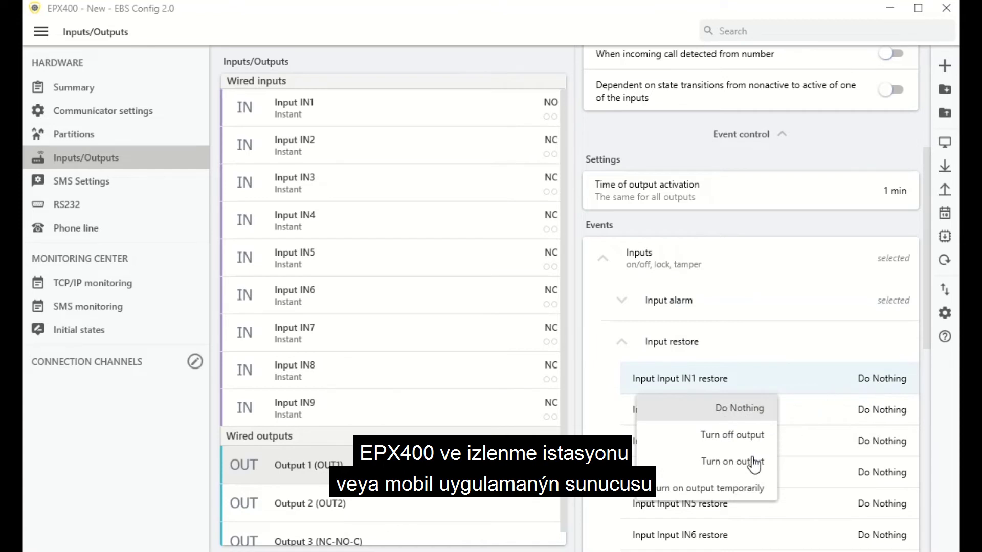
{"action": "left_click", "coordinate": [748, 443]}
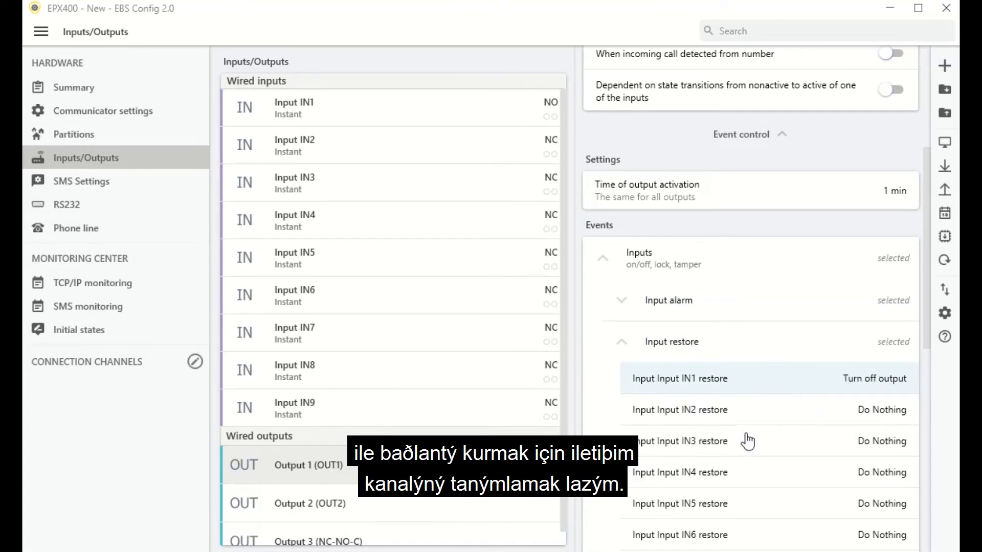
{"action": "left_click", "coordinate": [620, 344]}
{"action": "left_click", "coordinate": [621, 344]}
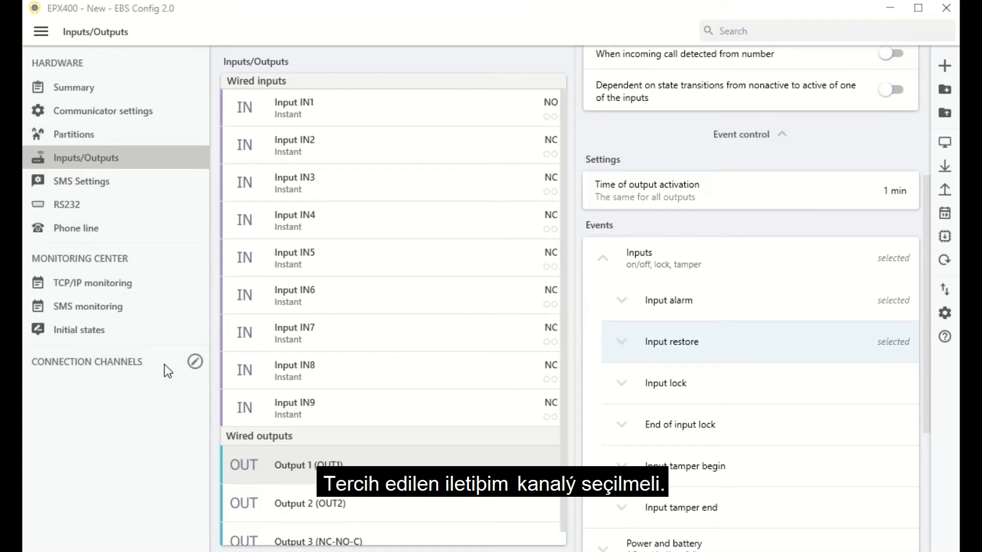
- Enable Cellular network in the Channels dialog and save it as the connection channel
{"action": "left_click", "coordinate": [195, 362]}
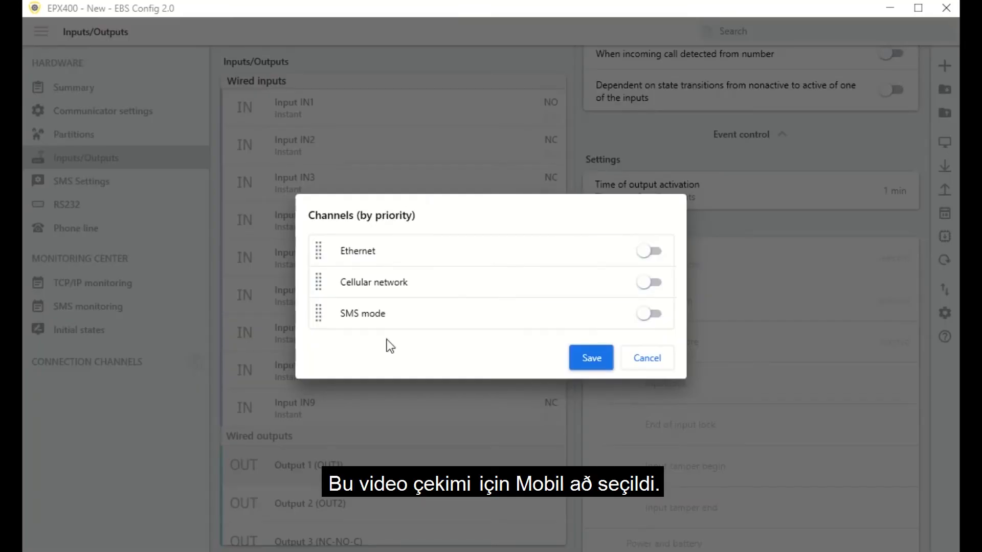
{"action": "left_click", "coordinate": [624, 280]}
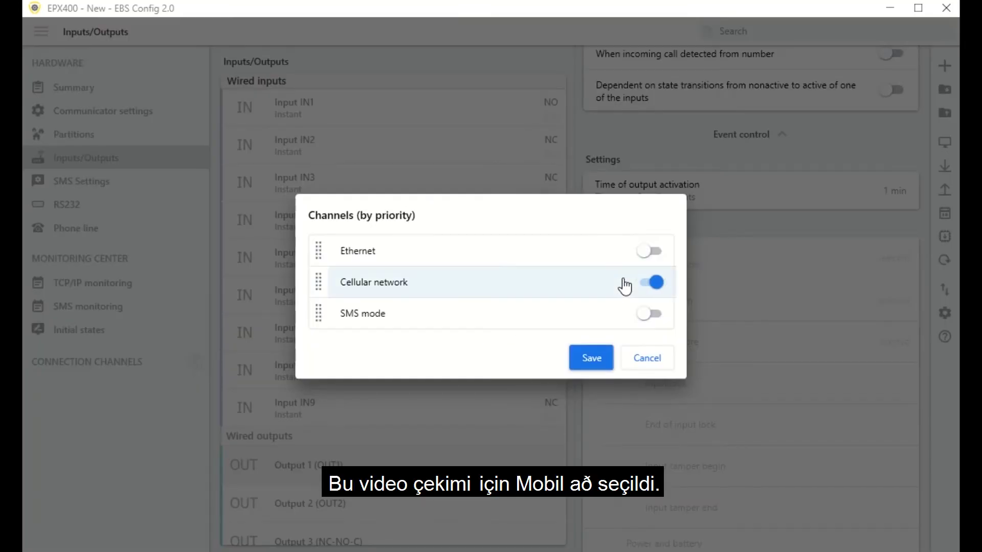
{"action": "left_click", "coordinate": [588, 363]}
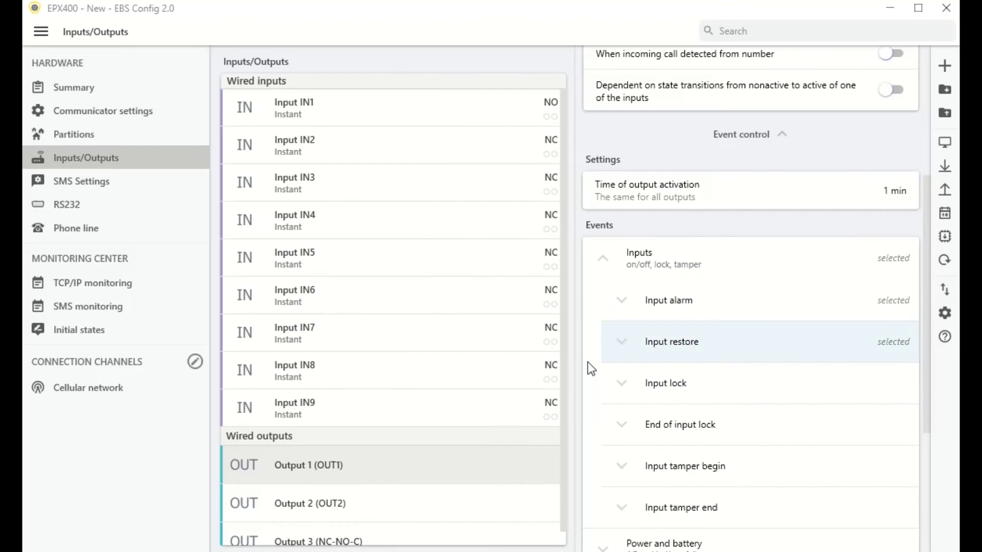
{"action": "left_click", "coordinate": [124, 388]}
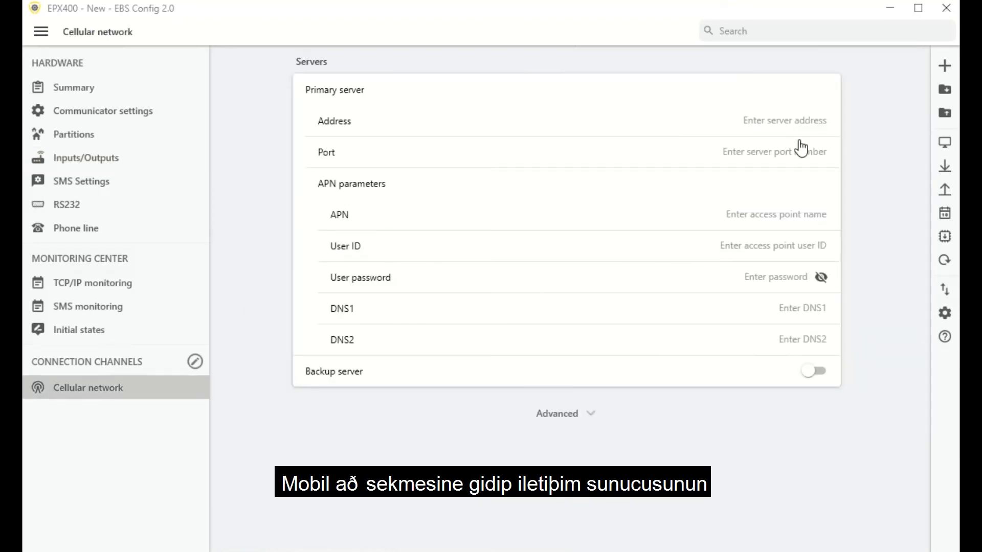
- Enter primary server ava01.ebstrade.com, port 7456, and APN 'internet' for the cellular channel
{"action": "left_click", "coordinate": [805, 116]}
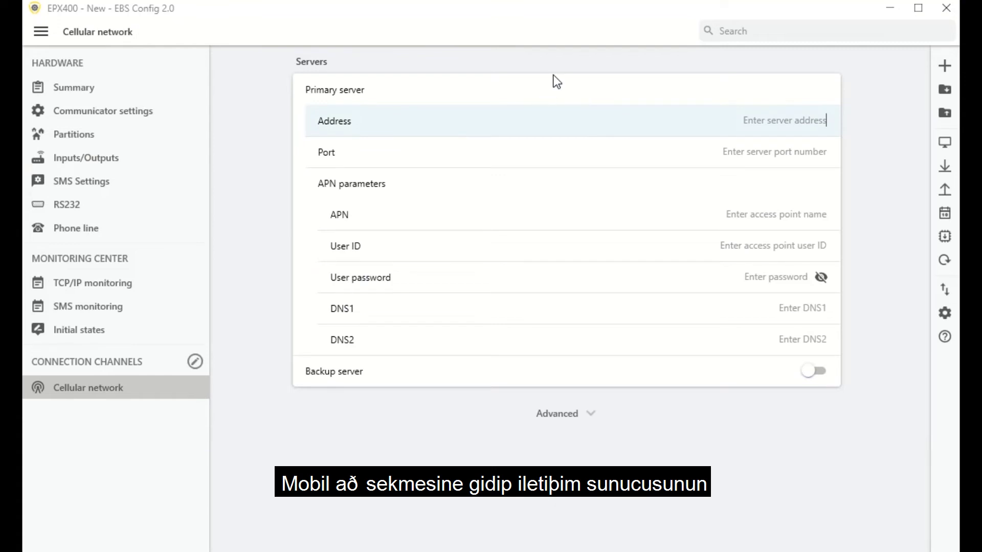
{"action": "type", "text": "ava"}
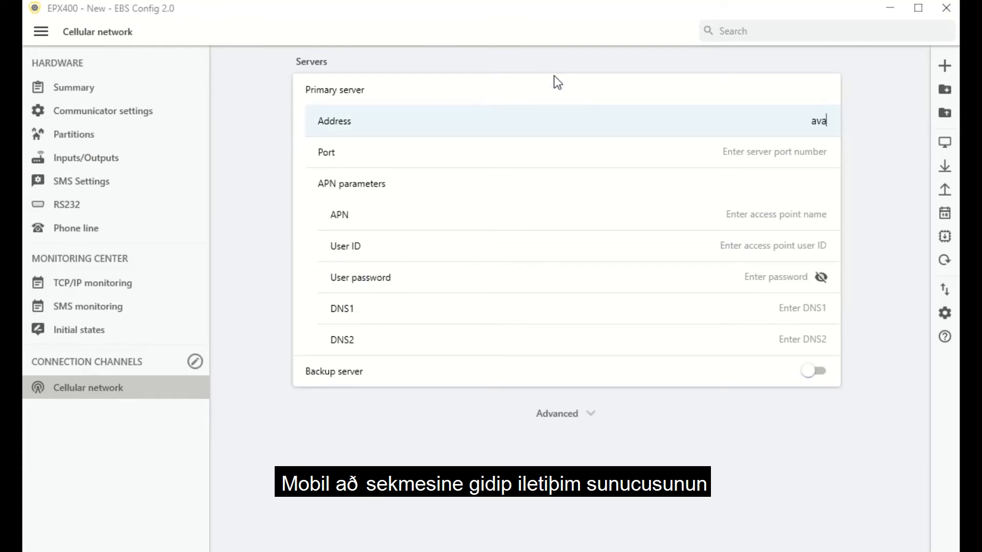
{"action": "type", "text": "01.e"}
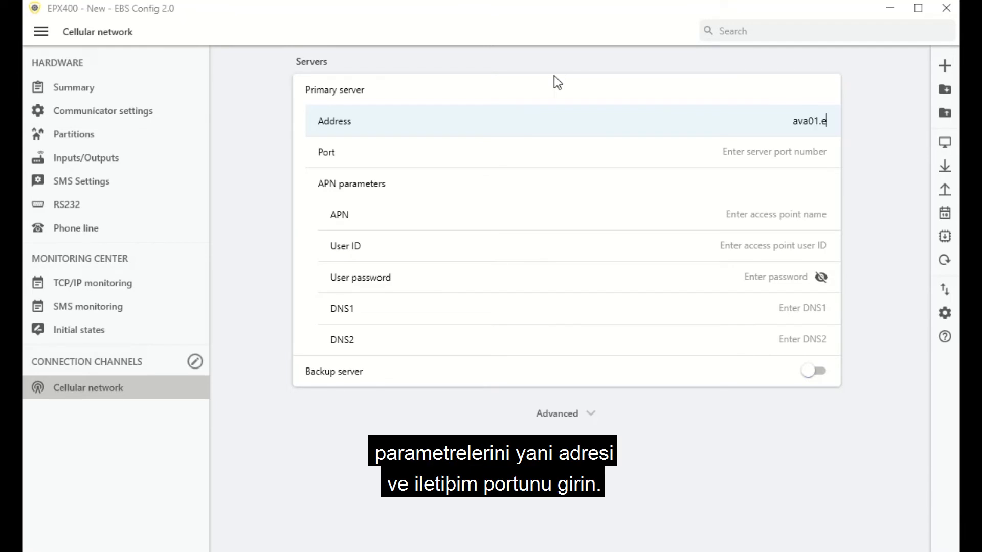
{"action": "type", "text": "bstrade"}
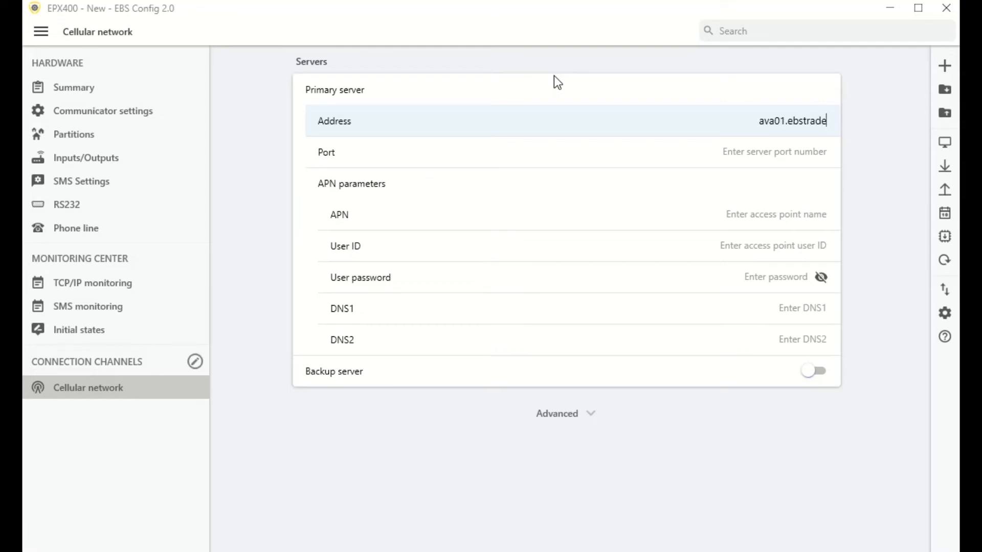
{"action": "type", "text": ".com"}
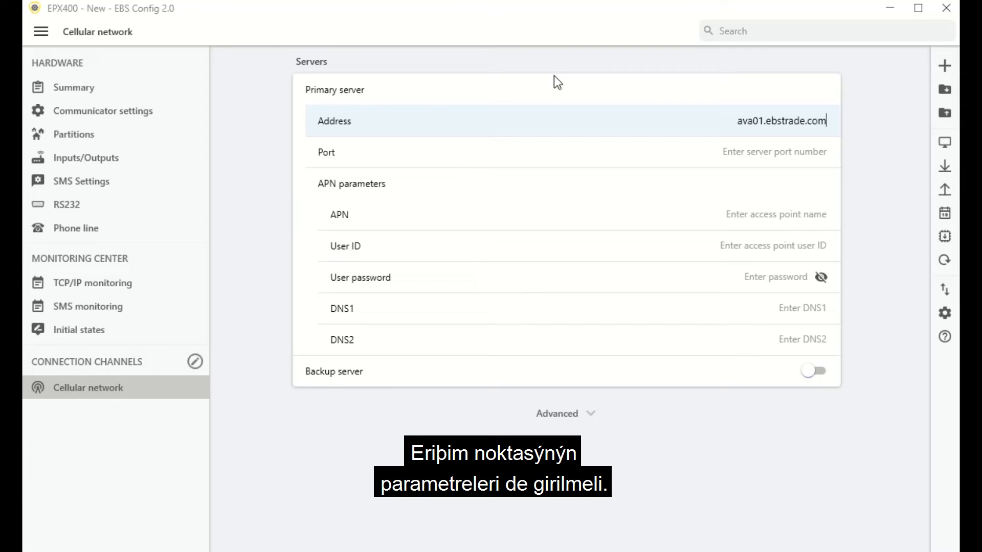
{"action": "key", "text": "Tab"}
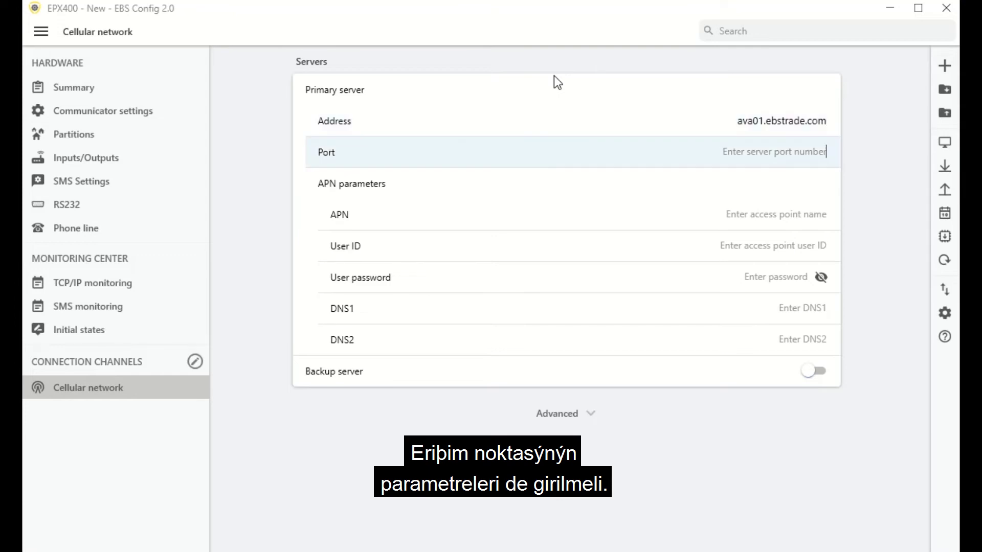
{"action": "type", "text": "745"}
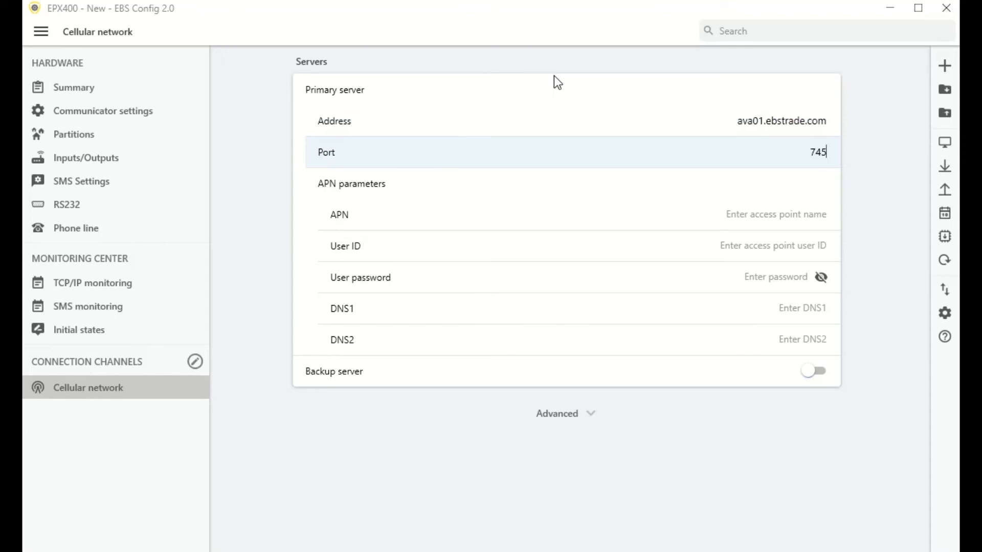
{"action": "type", "text": "6"}
{"action": "key", "text": "Tab"}
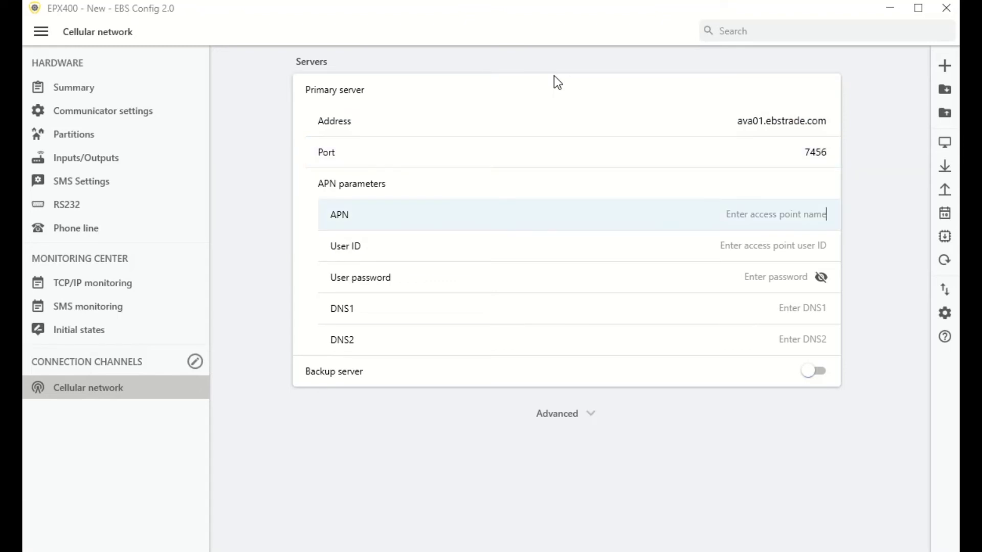
{"action": "type", "text": "in"}
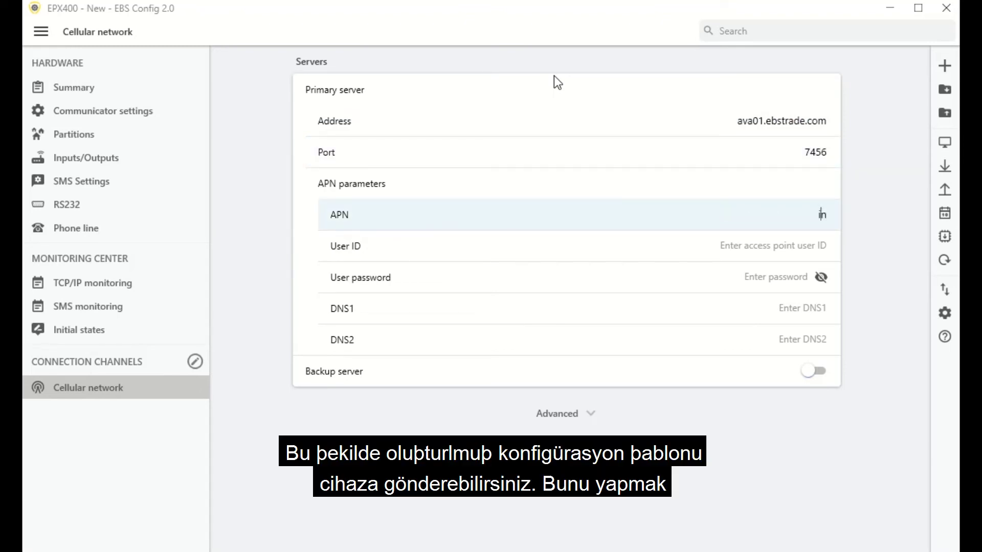
{"action": "type", "text": "ternet"}
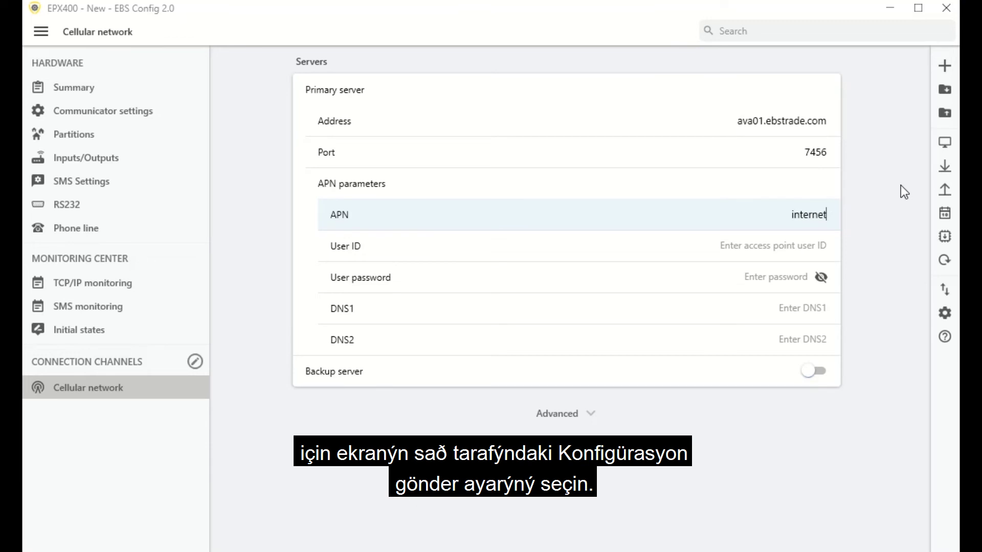
- Write the configuration to the EPX400, entering the service code and sending it
{"action": "left_click", "coordinate": [937, 190]}
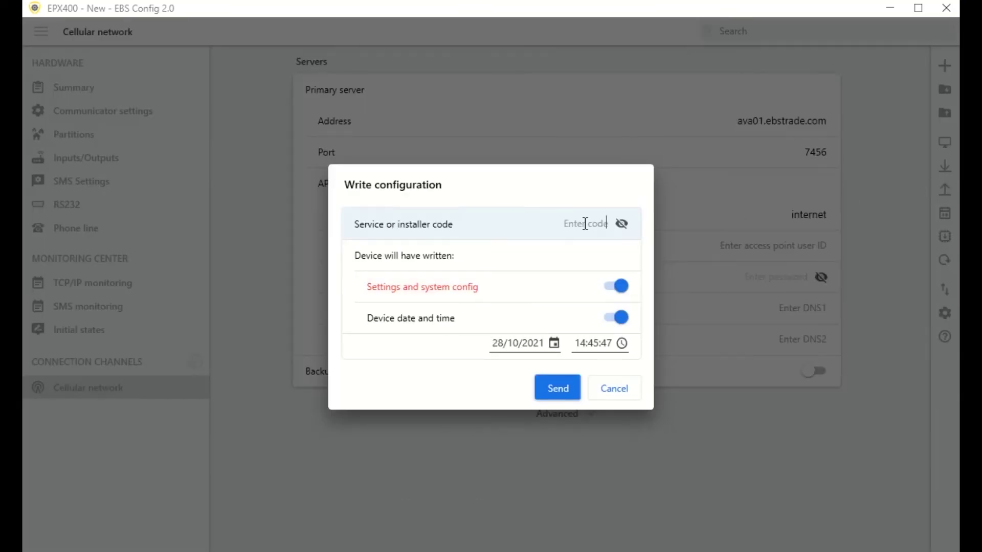
{"action": "type", "text": "1"}
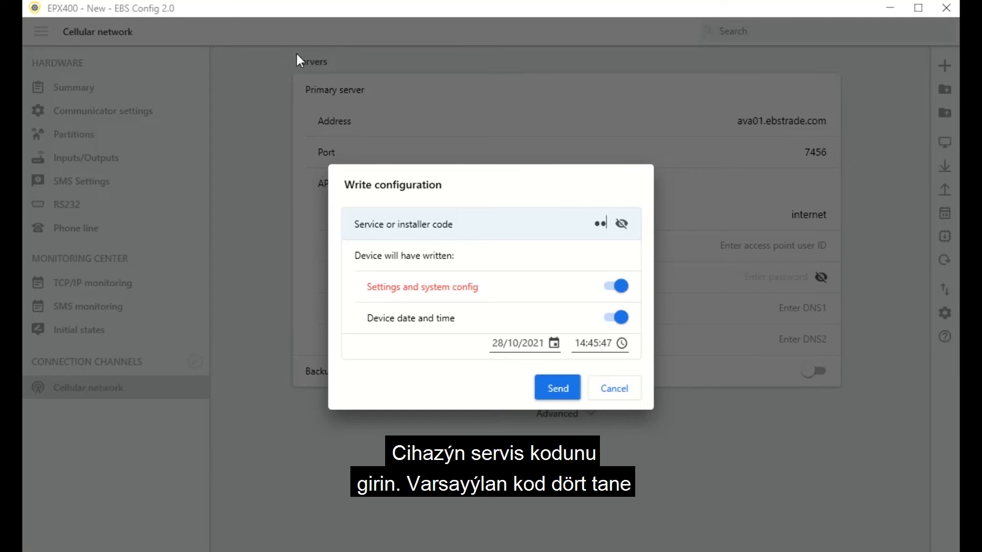
{"action": "left_click", "coordinate": [557, 404]}
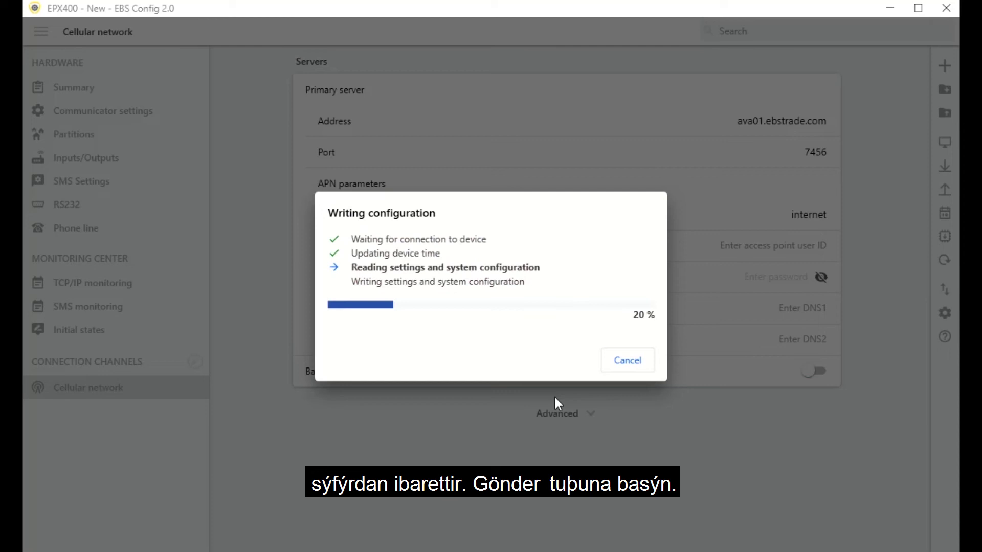